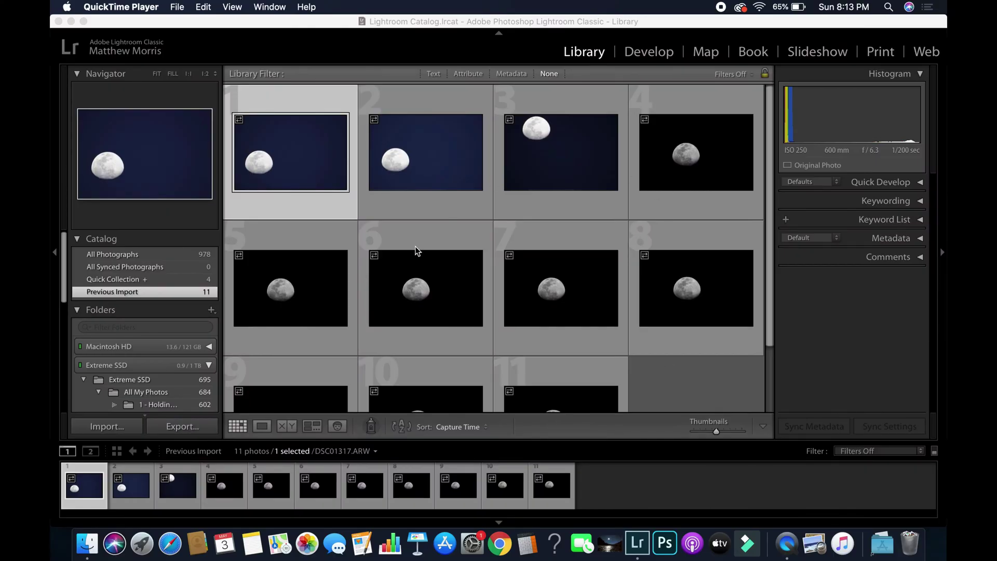
scroll(415, 247, down, 3)
scroll(415, 246, up, 3)
scroll(416, 250, down, 3)
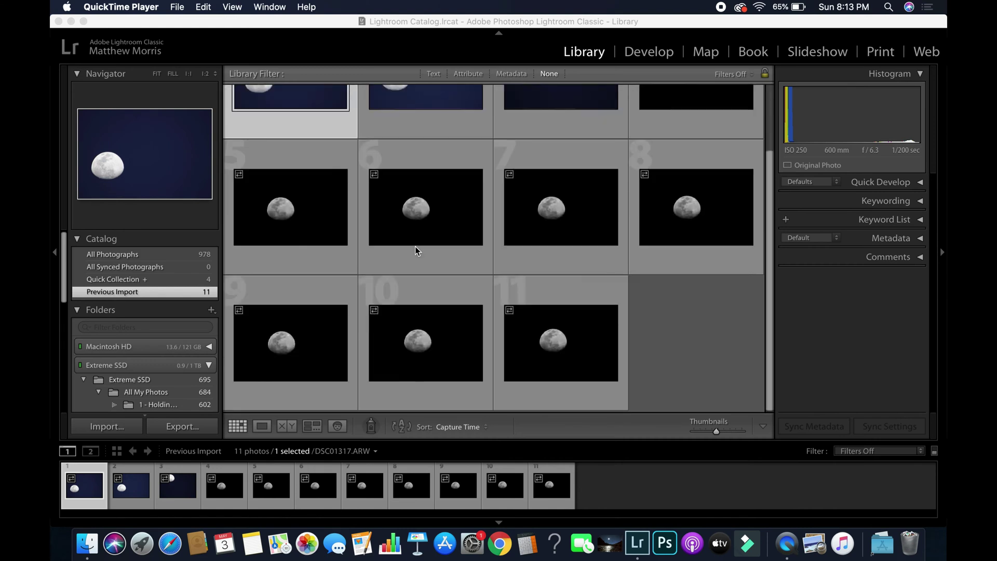
scroll(415, 247, up, 3)
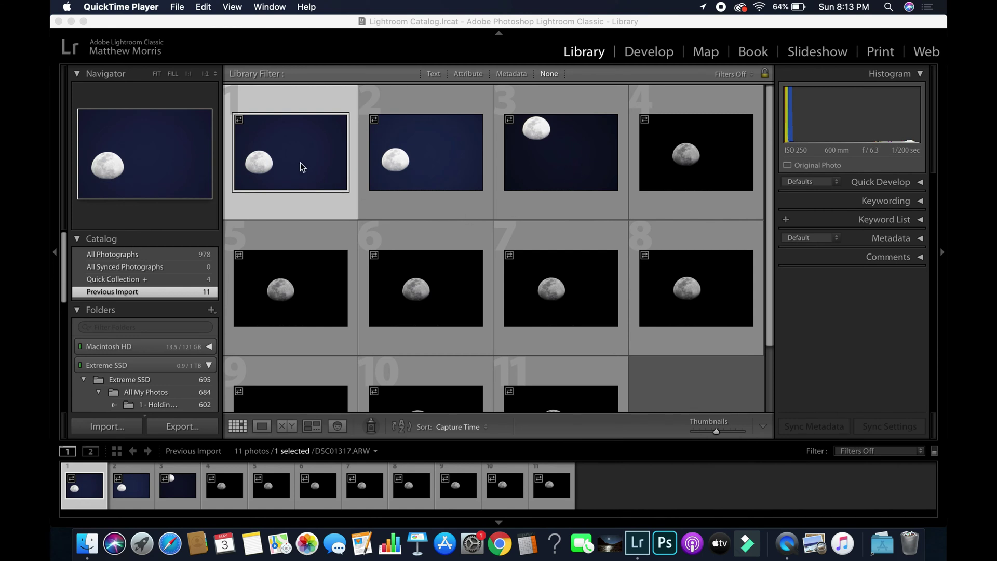
Step: Open DSC01317 in Develop and inspect the moon at 1:1 zoom
click(643, 56)
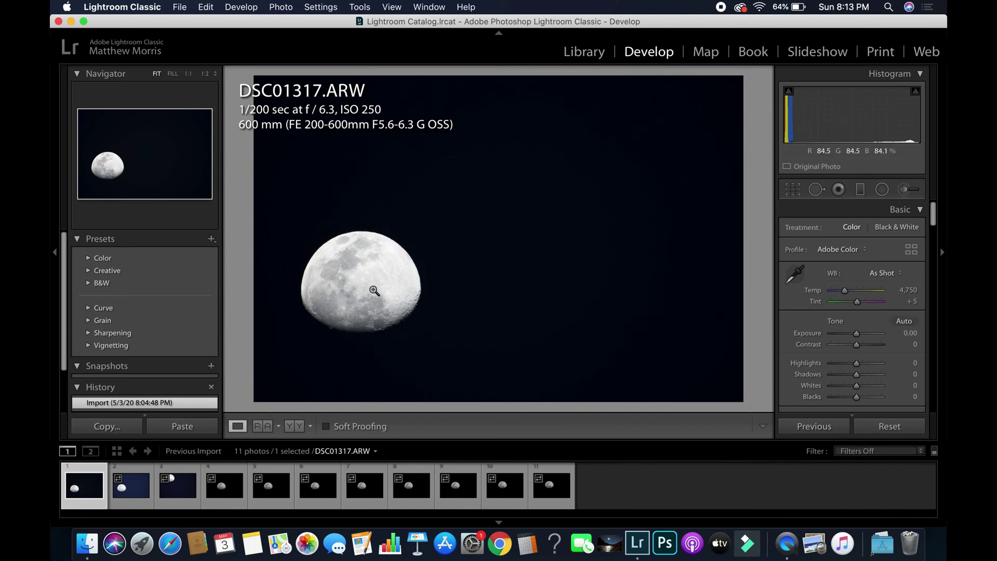
click(374, 291)
drag(363, 285, 501, 283)
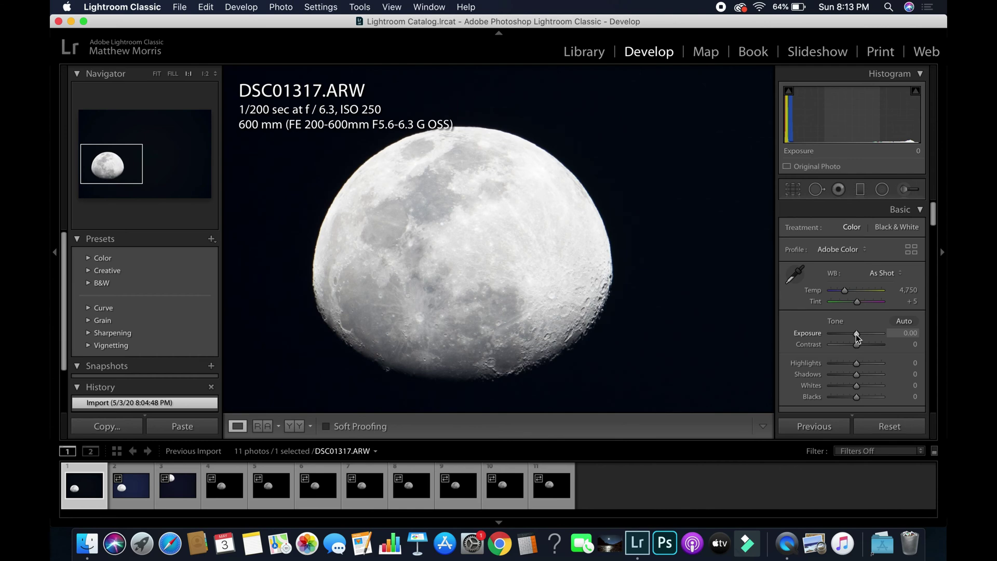
Step: Set DSC01317's exposure to −1.00, then move on to DSC01318
drag(855, 334, 850, 335)
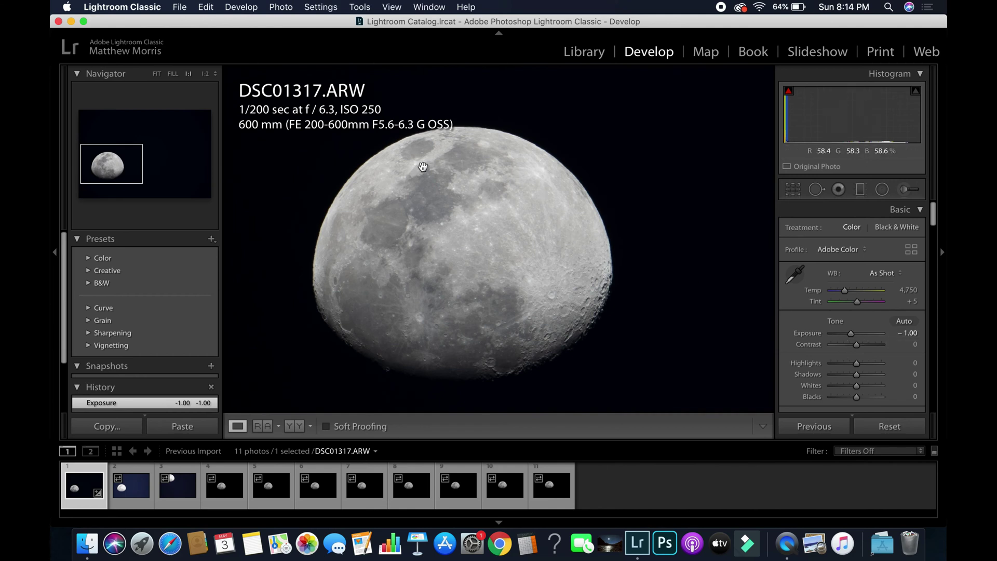
double_click(807, 334)
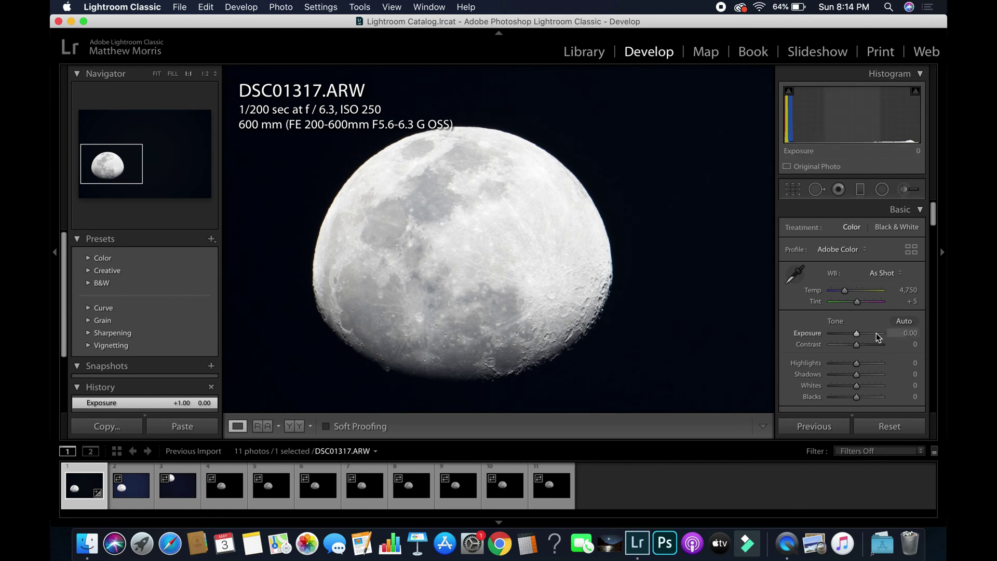
click(909, 333)
text(1)
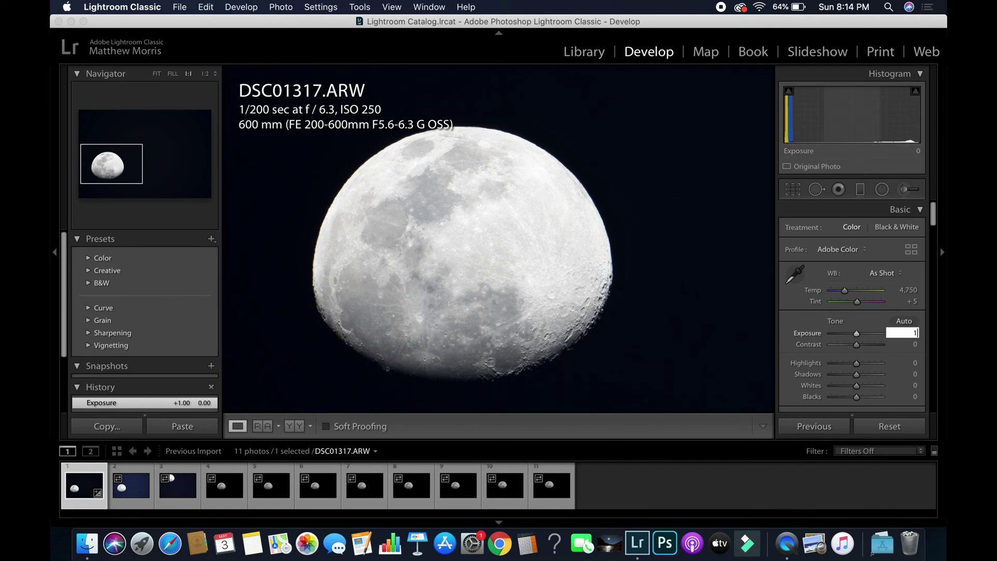
key(Return)
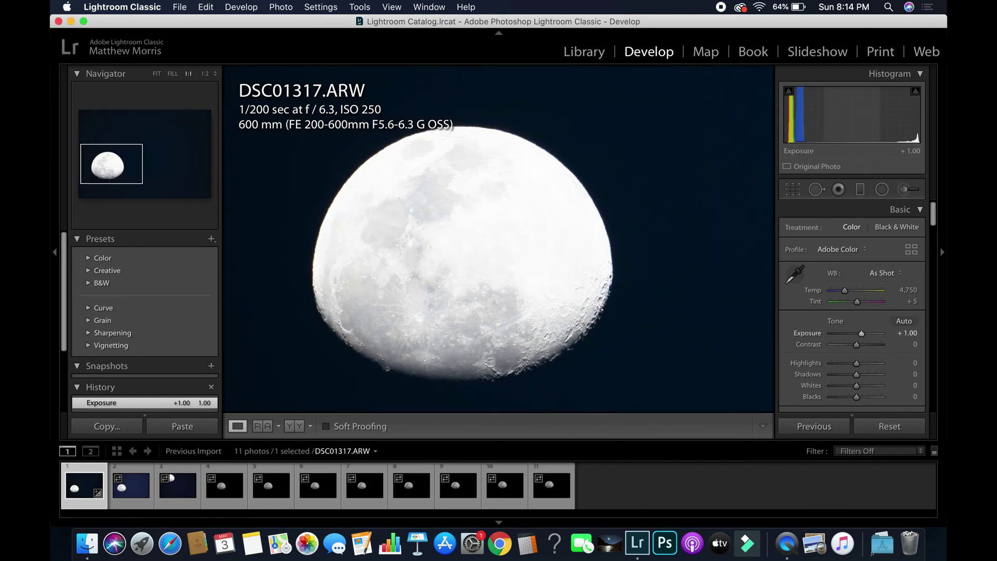
click(916, 335)
text(-1)
key(Return)
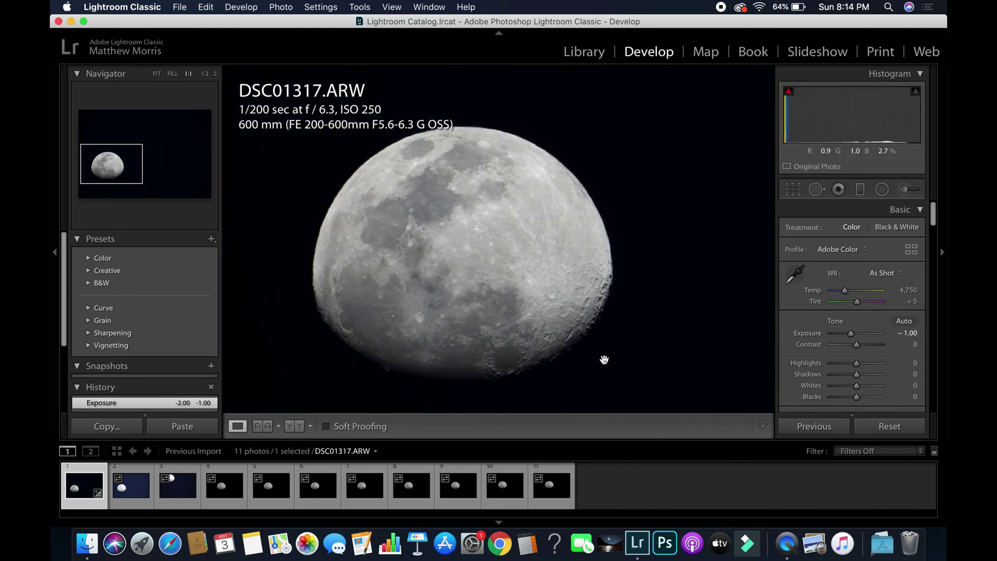
click(139, 490)
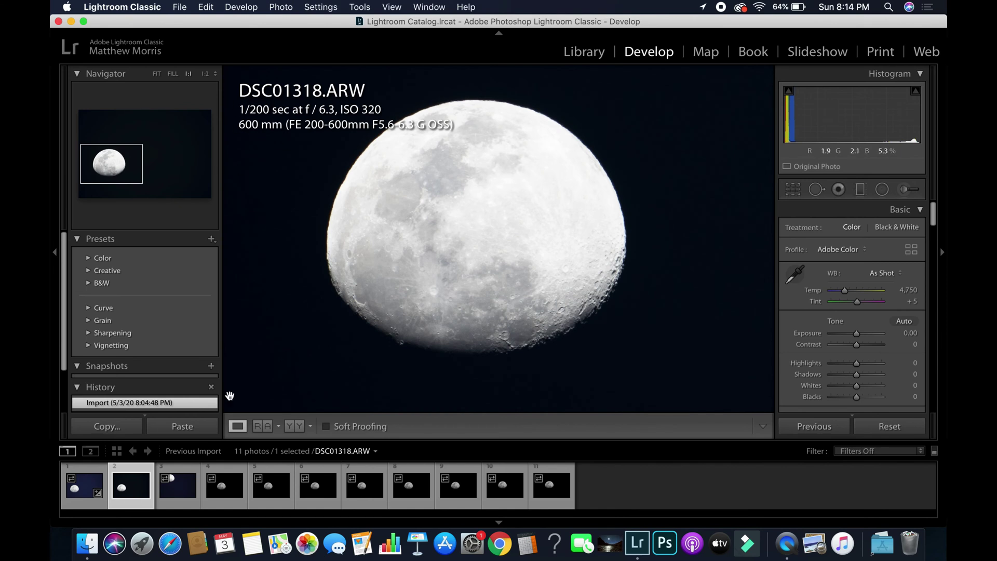
Step: Compare DSC01319 and DSC01321, zooming in and centring on the moon
click(177, 497)
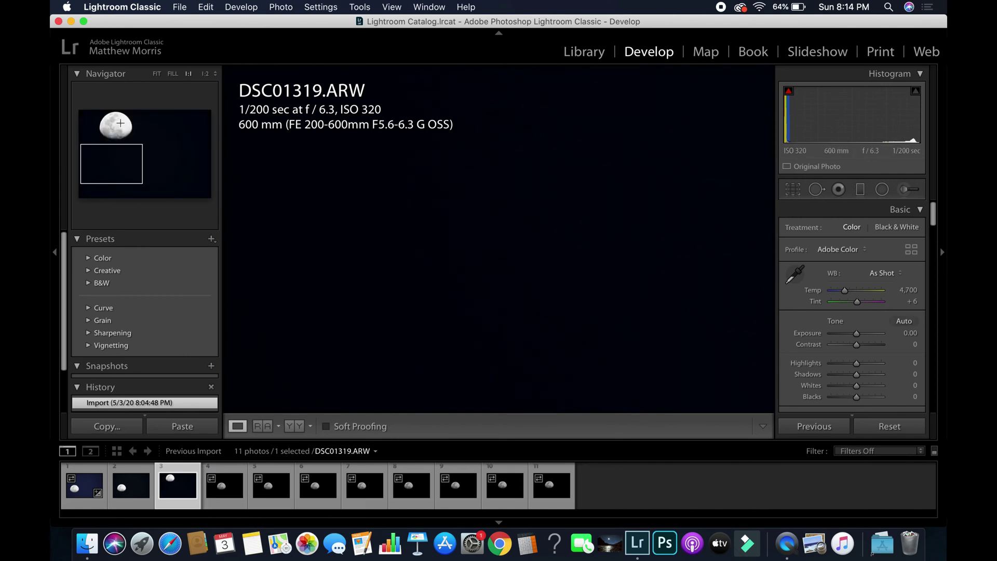
click(270, 488)
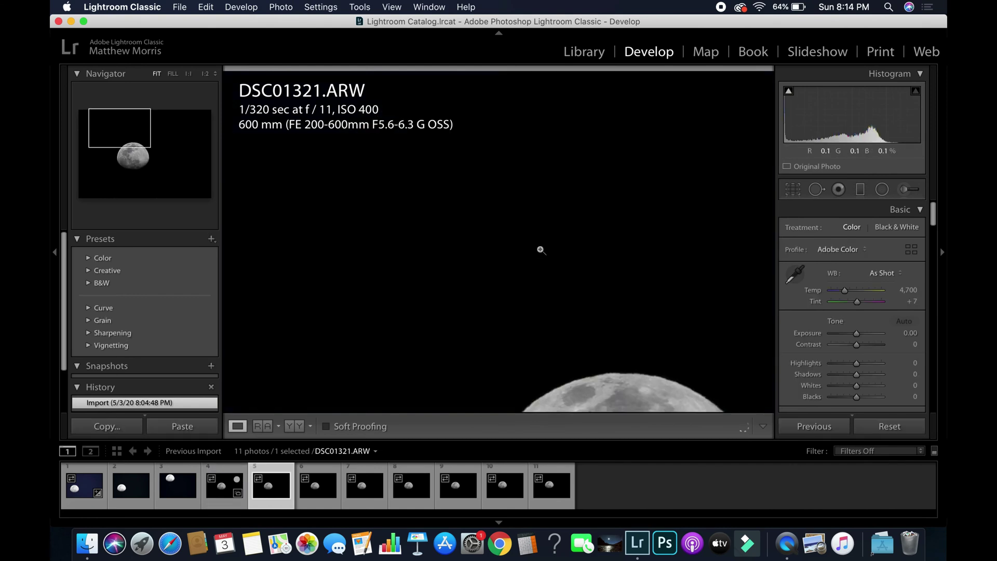
click(543, 260)
click(554, 304)
click(444, 257)
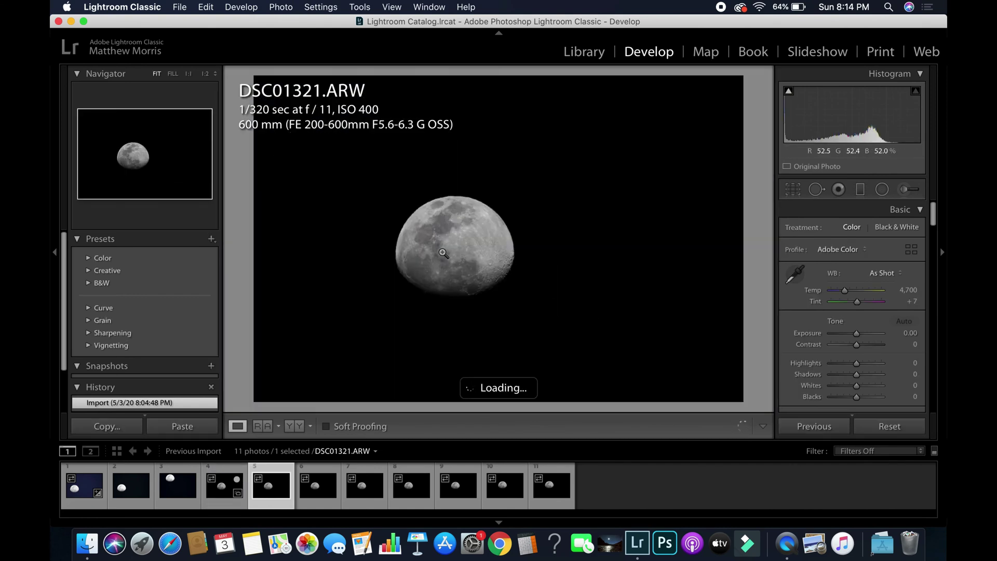
click(443, 253)
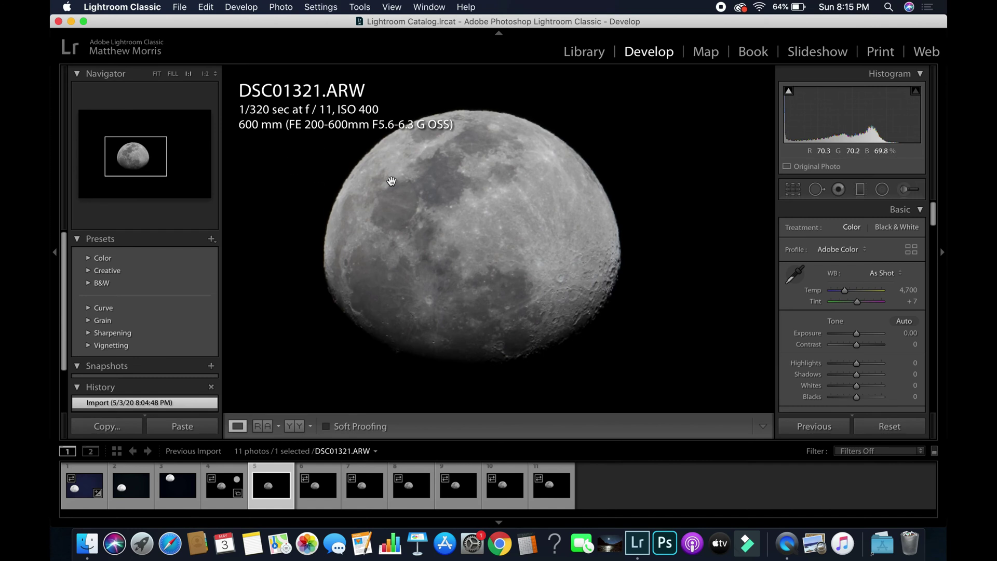
drag(434, 211, 438, 231)
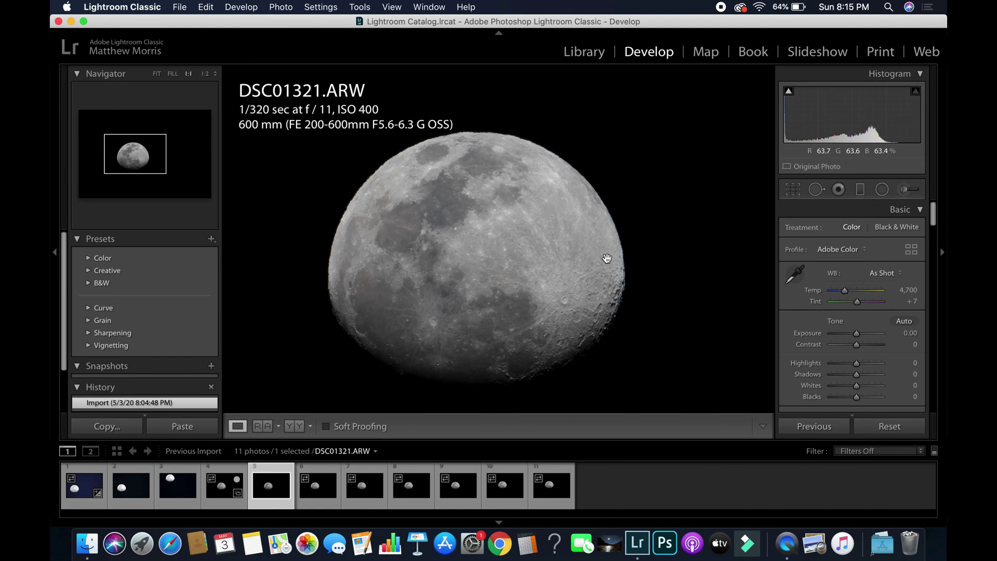
Step: Review DSC01317, DSC01320 and DSC01323, then select DSC01326 for editing
click(85, 484)
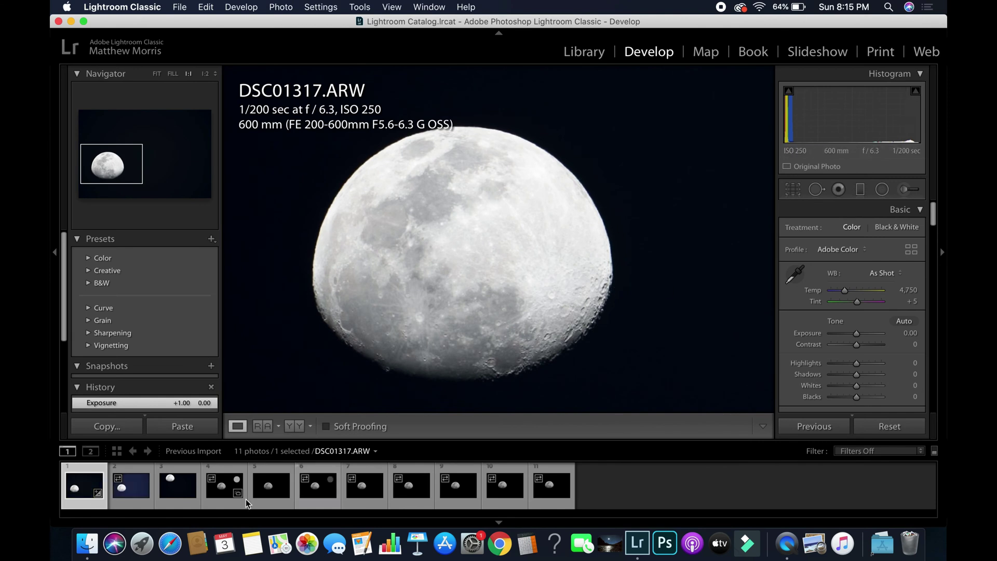
click(221, 490)
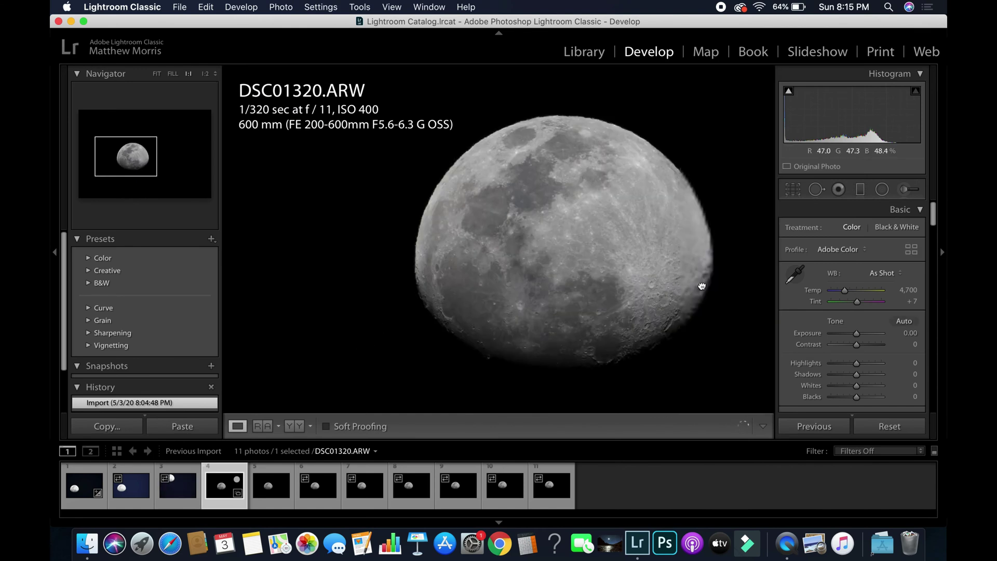
drag(699, 285, 631, 284)
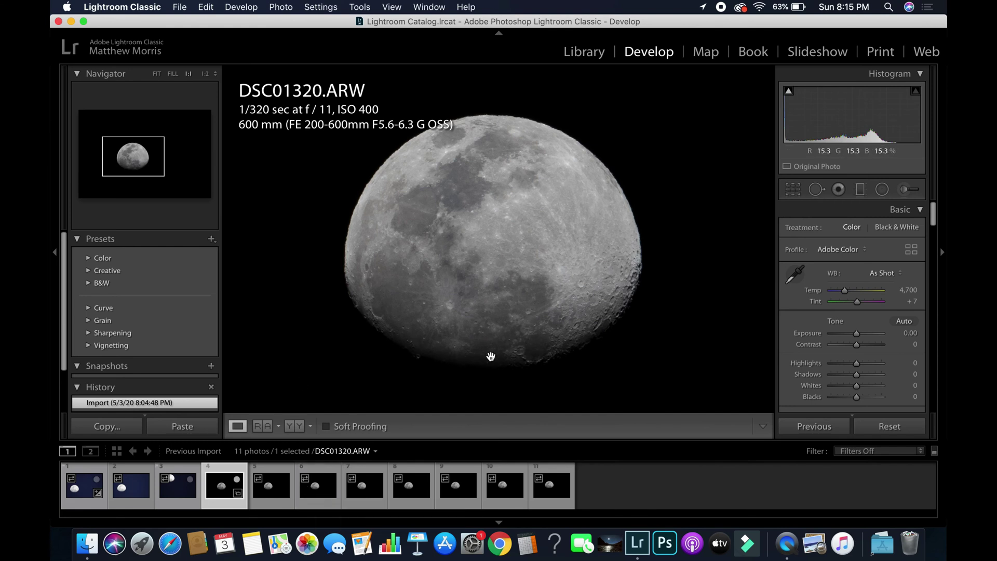
click(372, 492)
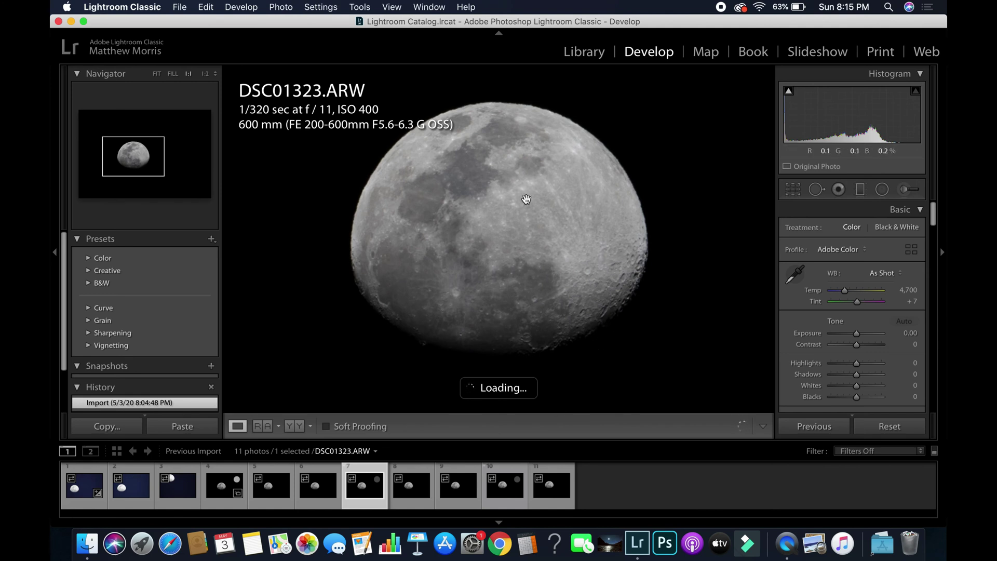
click(506, 485)
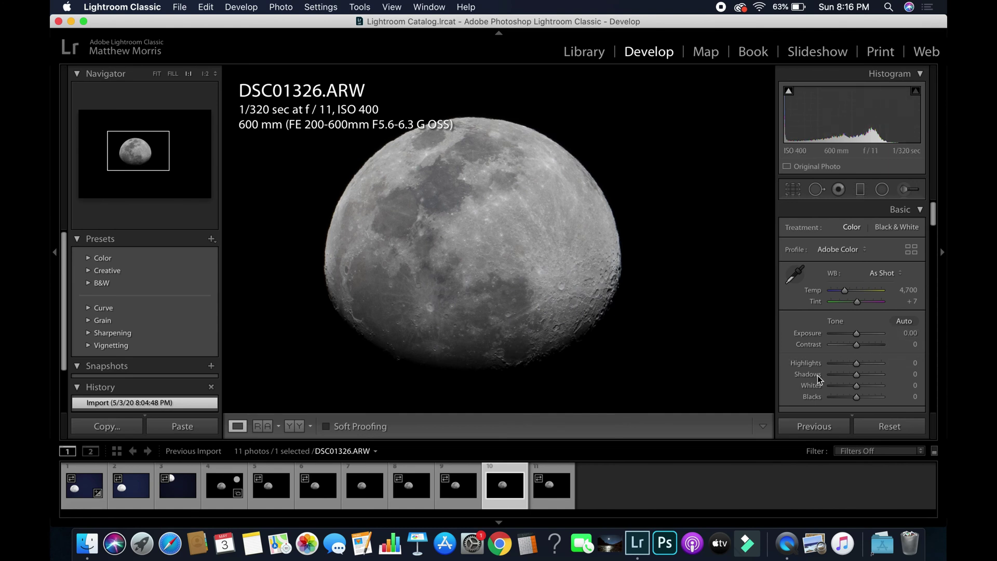
Step: Try lower Temperature and Exposure values, then reset them to 4,700 and 0
scroll(817, 375, down, 3)
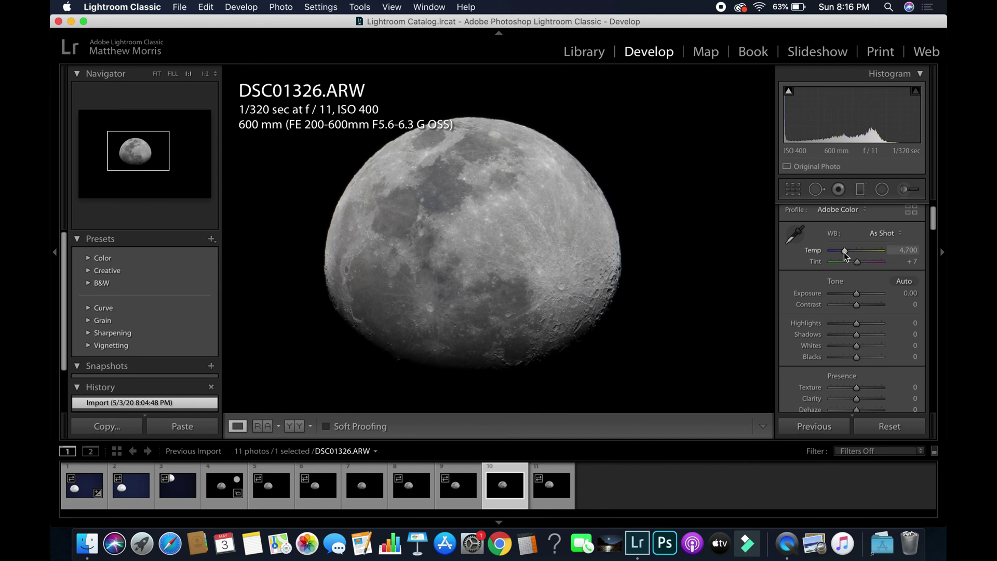
drag(845, 252, 841, 253)
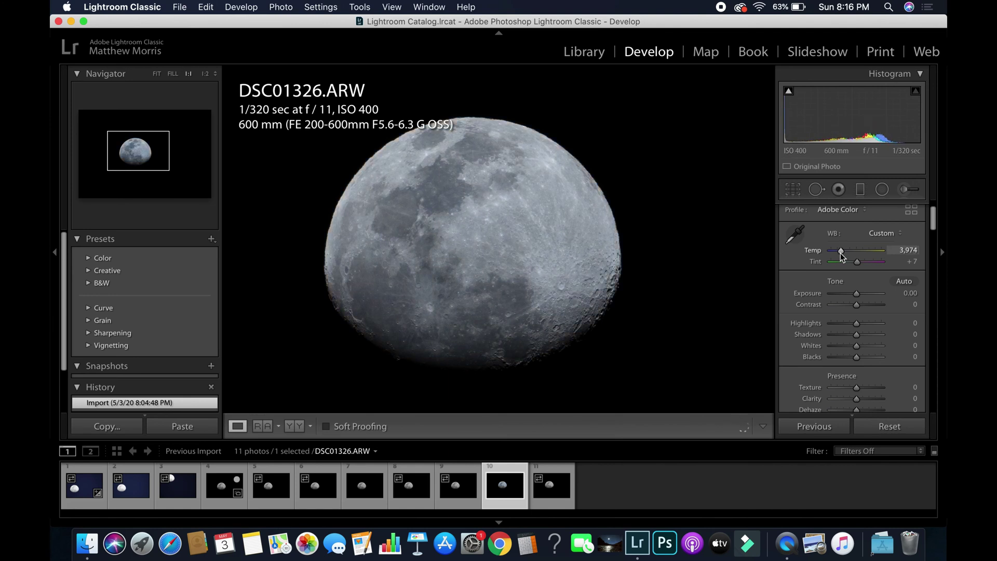
double_click(810, 254)
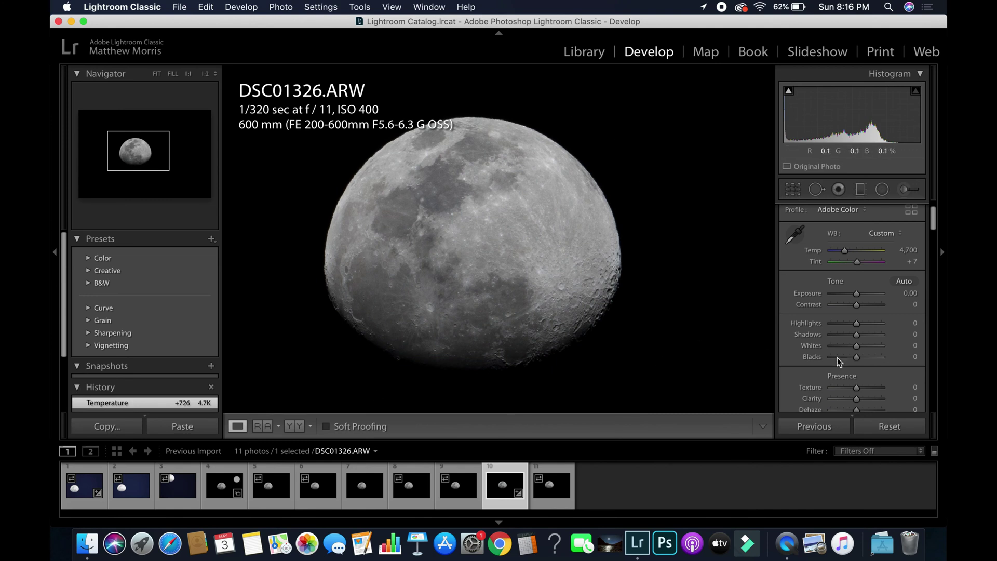
click(858, 294)
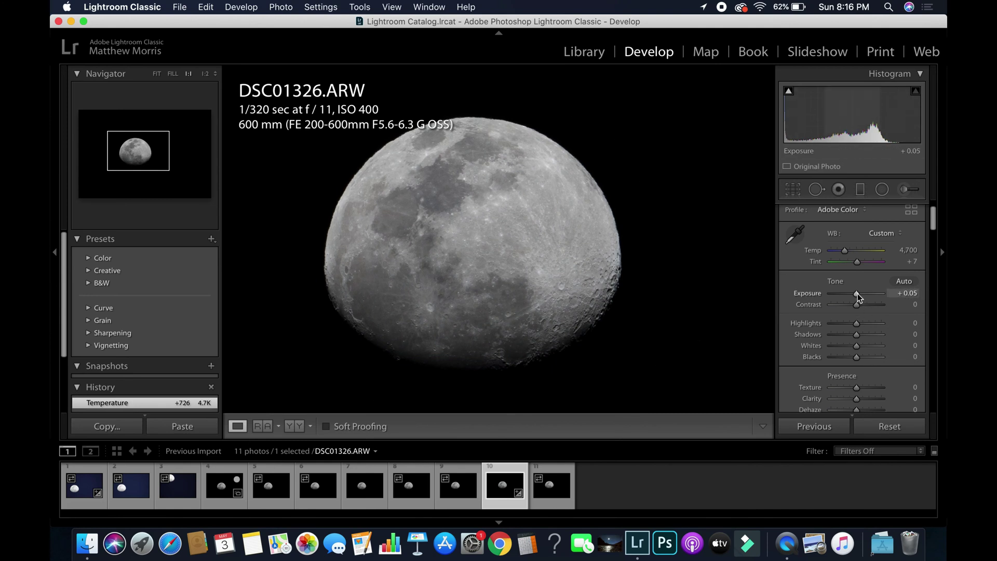
scroll(858, 294, up, 1)
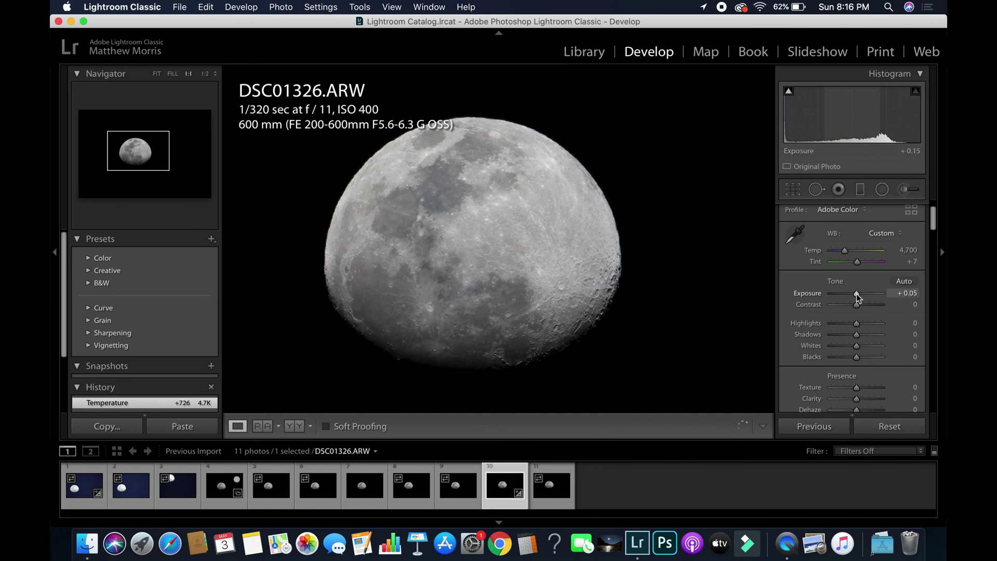
drag(858, 296, 854, 297)
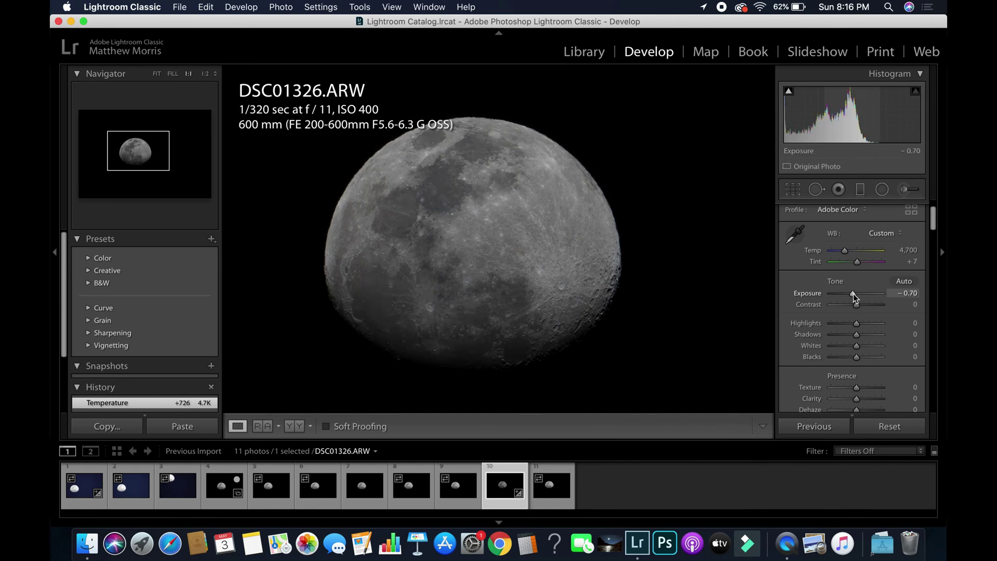
double_click(816, 293)
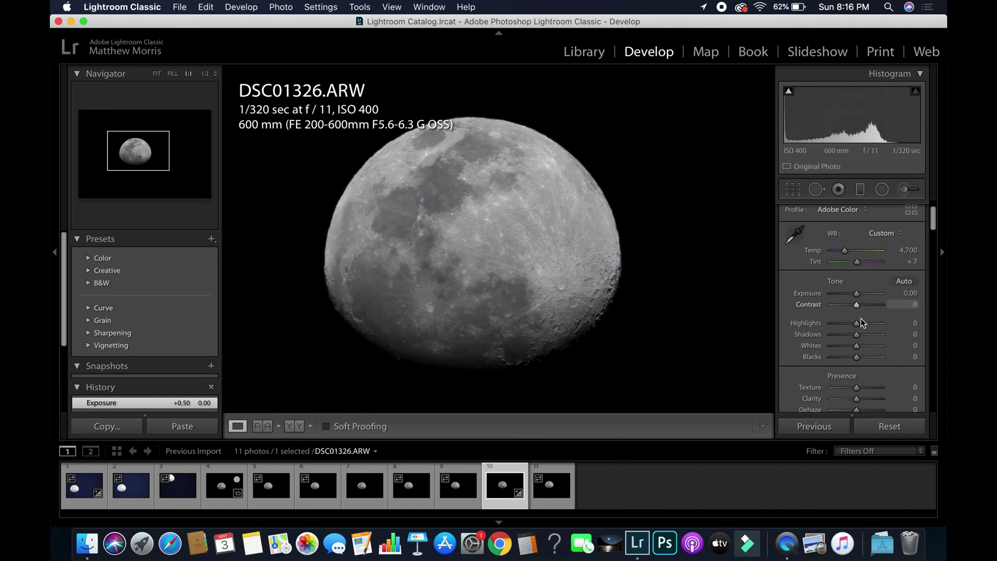
Step: Set Contrast +18, Highlights −2, Shadows −24, Whites +24, Blacks +7, Clarity +13, Dehaze +11
drag(858, 305, 853, 307)
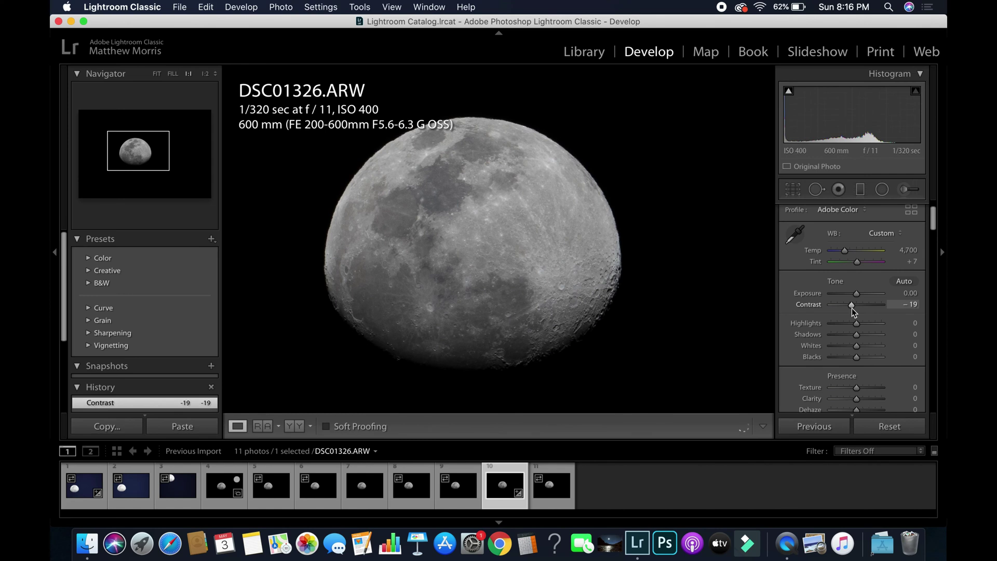
double_click(813, 304)
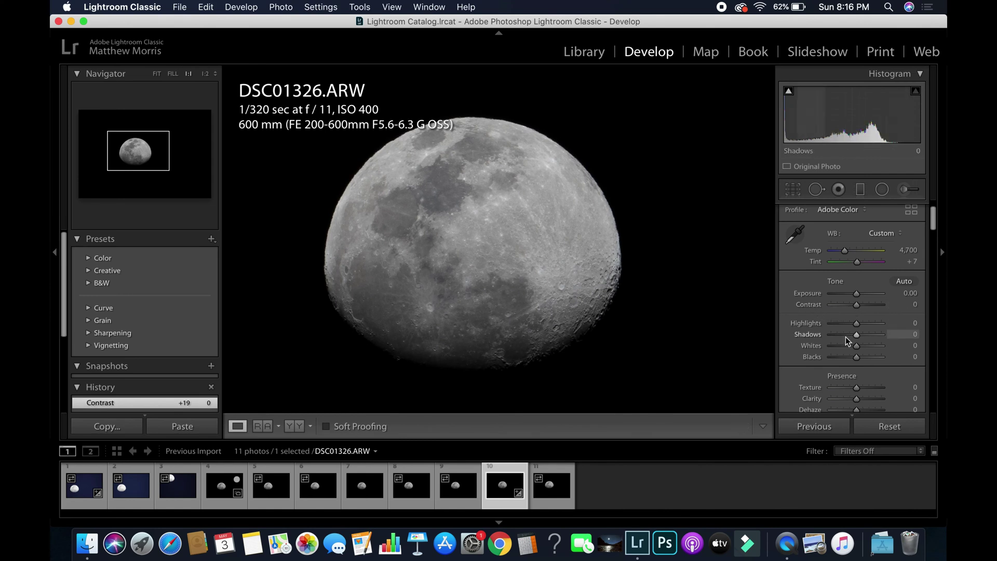
scroll(846, 337, down, 5)
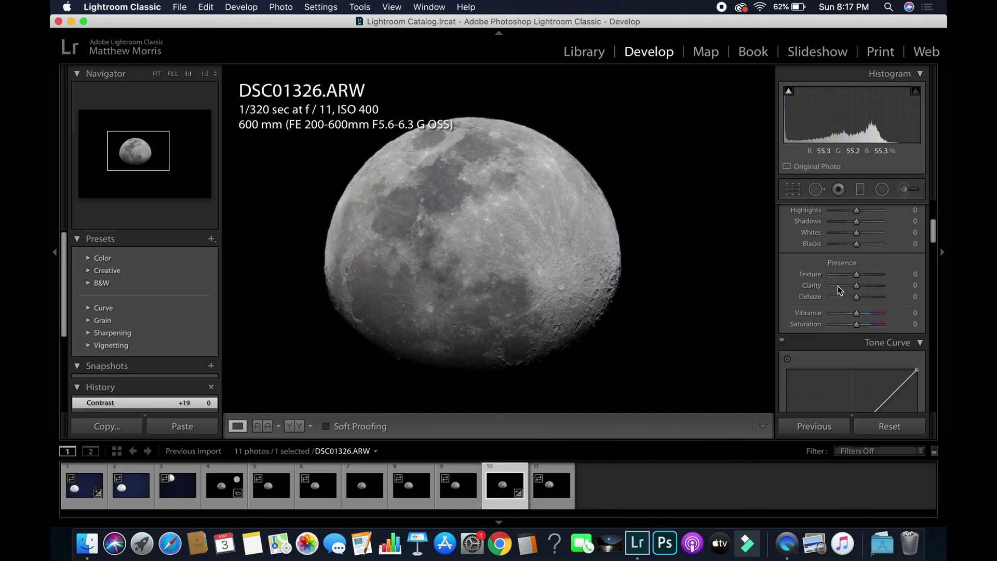
scroll(841, 286, up, 6)
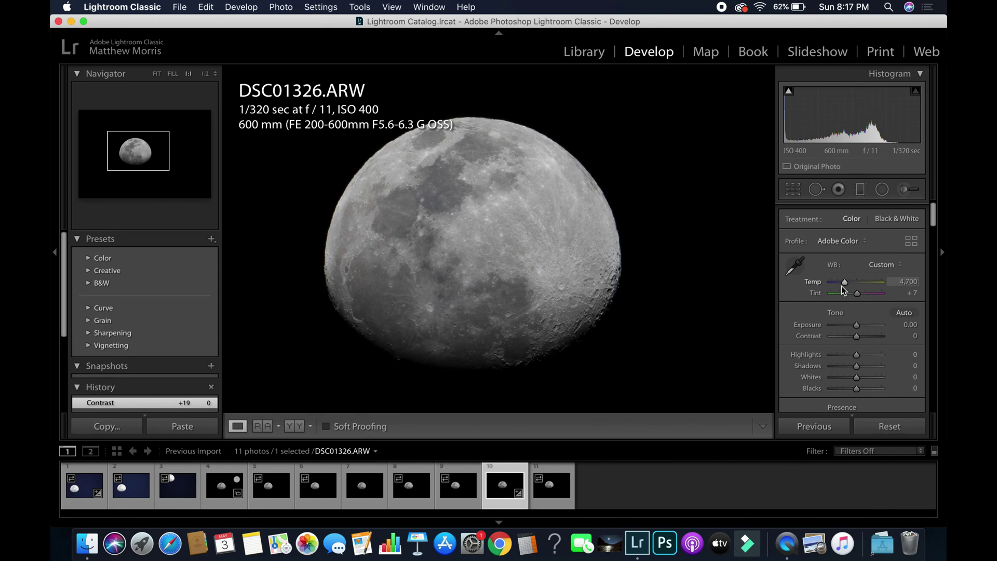
scroll(842, 287, up, 1)
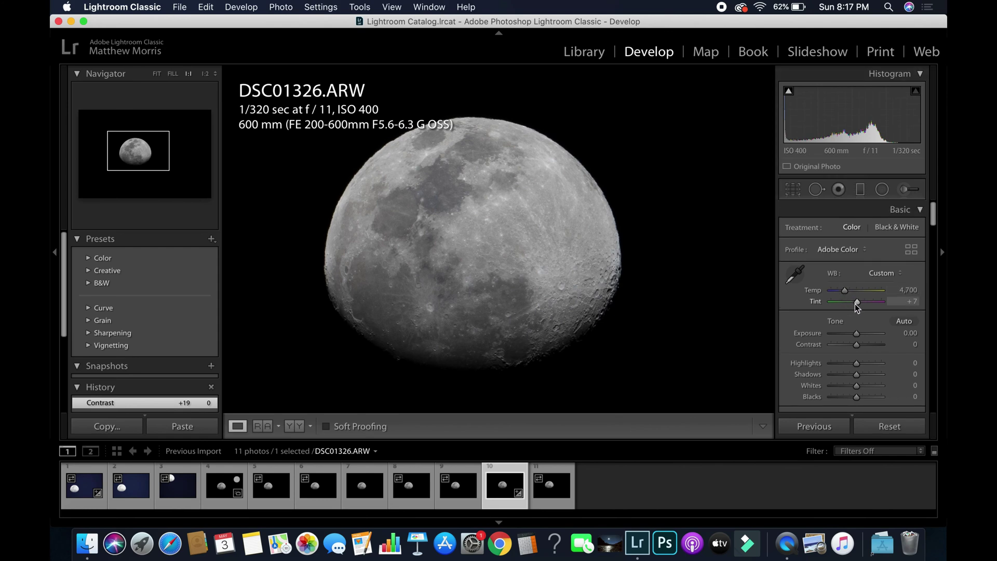
scroll(851, 312, down, 2)
mouse_move(856, 343)
mouse_down()
mouse_move(855, 323)
mouse_move(850, 334)
mouse_move(862, 344)
mouse_up()
scroll(862, 337, down, 1)
drag(857, 324, 862, 323)
scroll(859, 325, down, 2)
Step: Add a Tone Curve point and pull it up to brighten the moon
drag(856, 331, 859, 335)
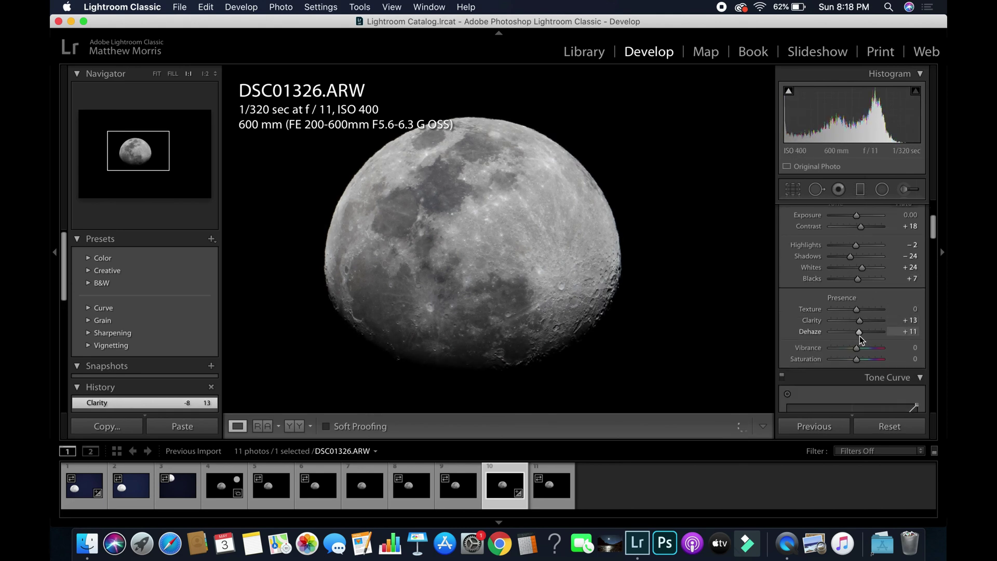
scroll(858, 334, down, 5)
drag(822, 304, 886, 232)
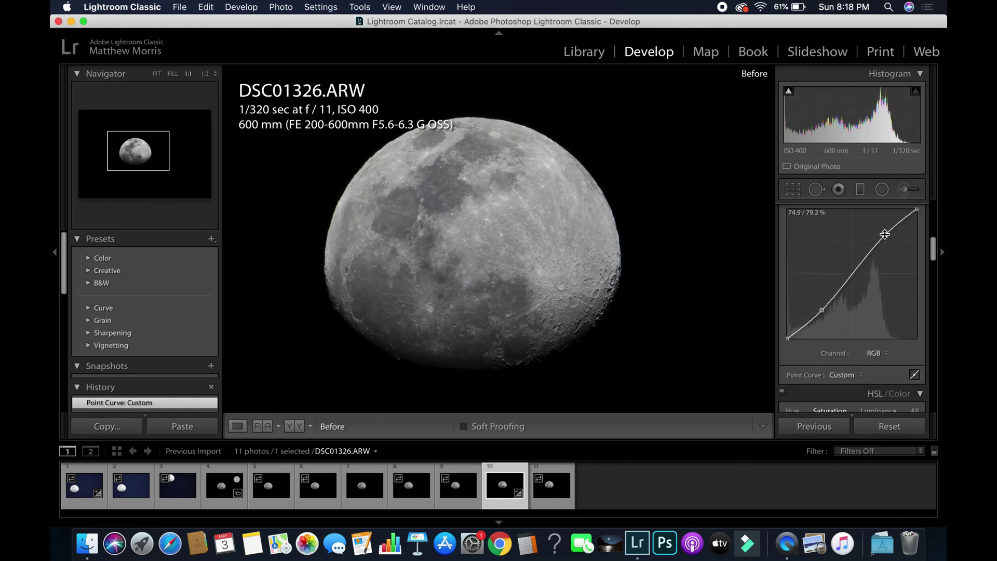
scroll(857, 270, up, 6)
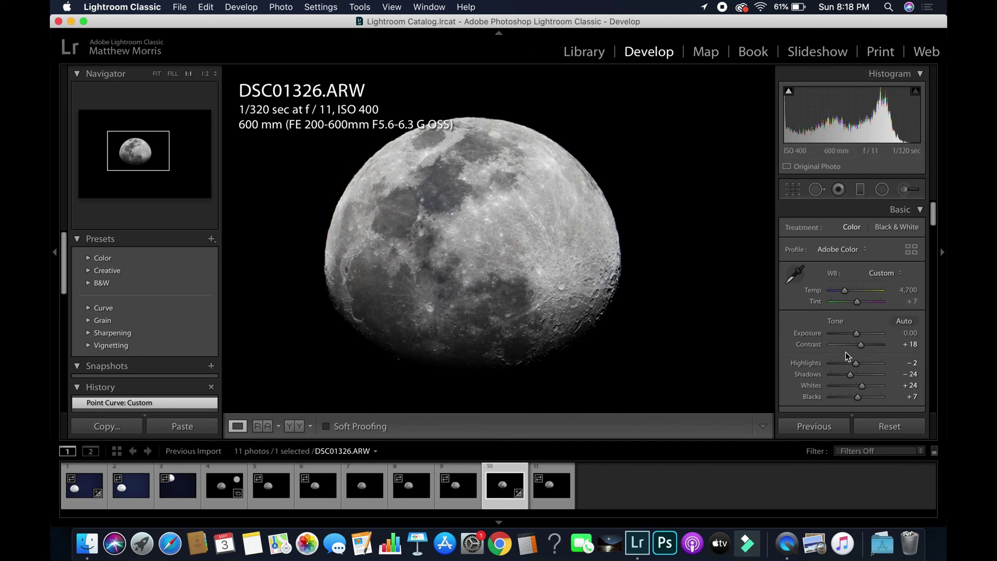
Step: Ease Dehaze to +3 and Clarity to +8, and lift Shadows to +20
scroll(847, 353, down, 3)
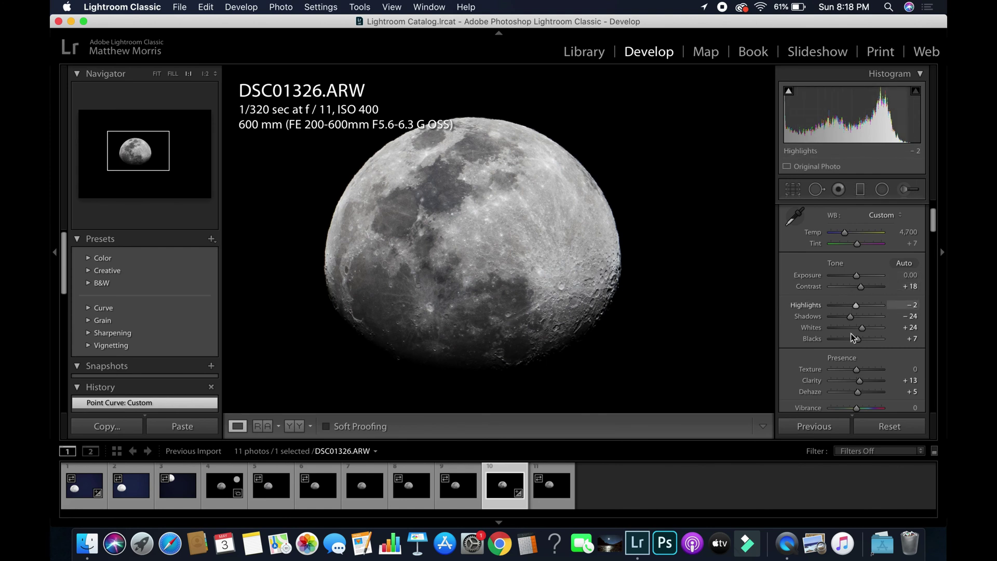
scroll(846, 388, down, 1)
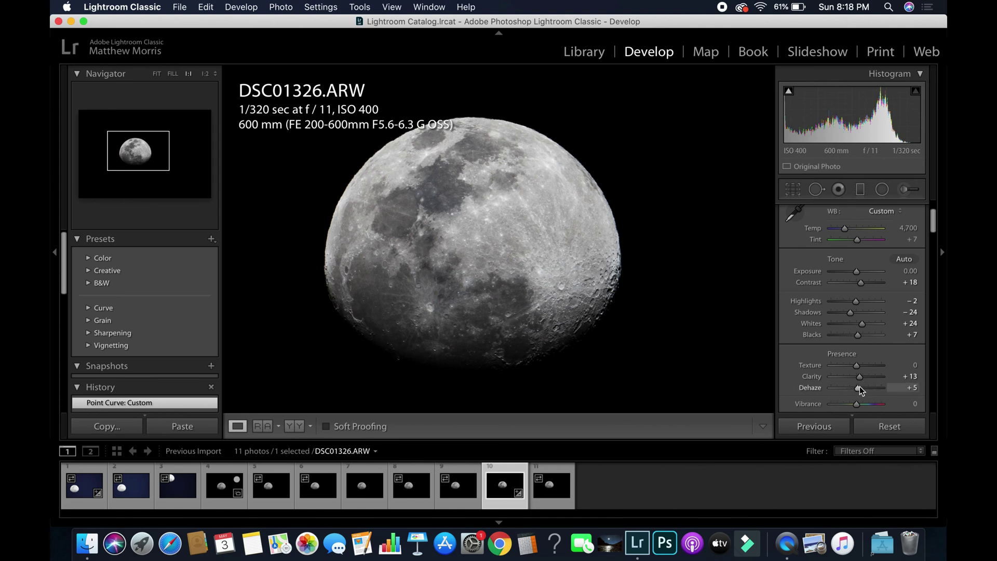
drag(858, 387, 857, 379)
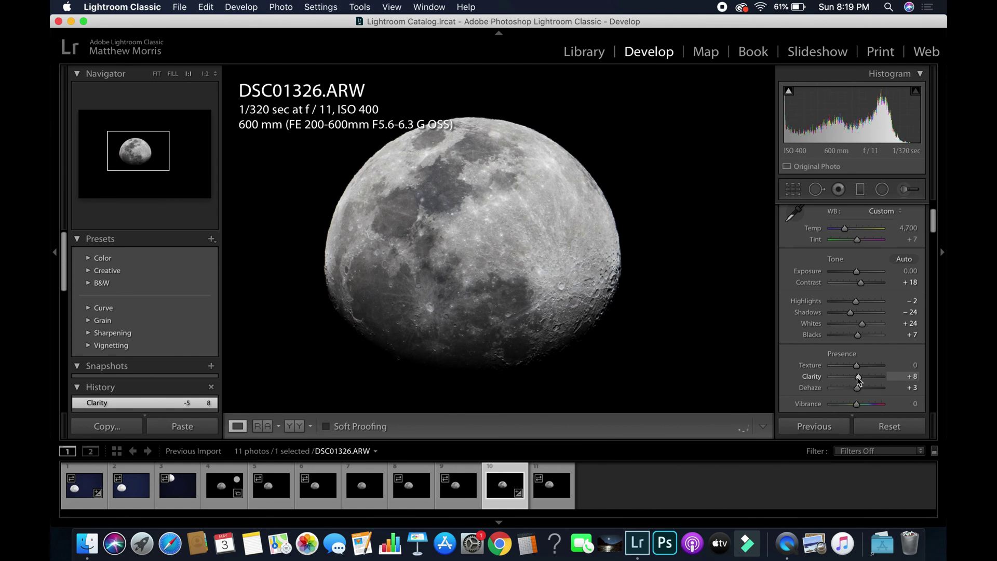
scroll(866, 333, up, 1)
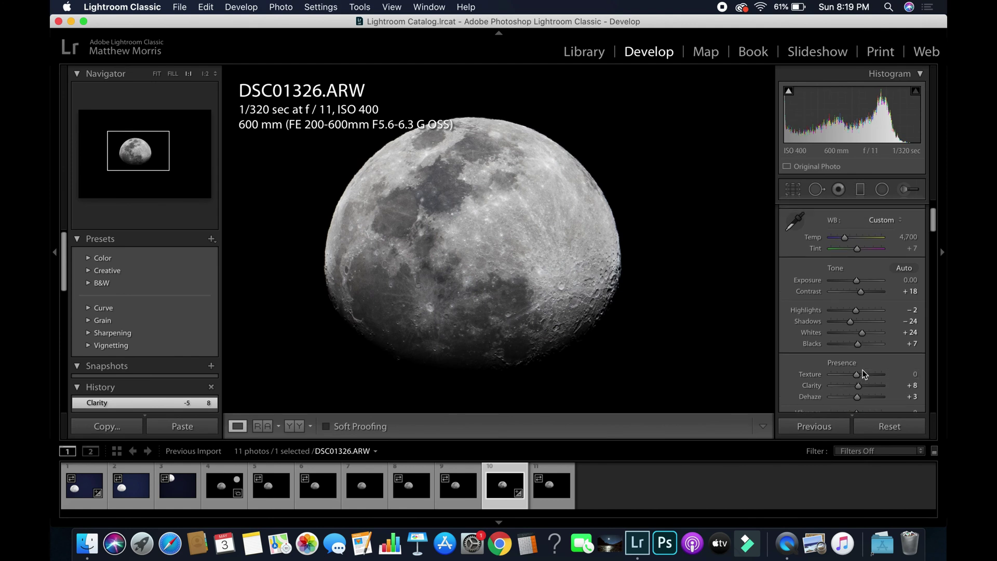
drag(853, 322, 864, 323)
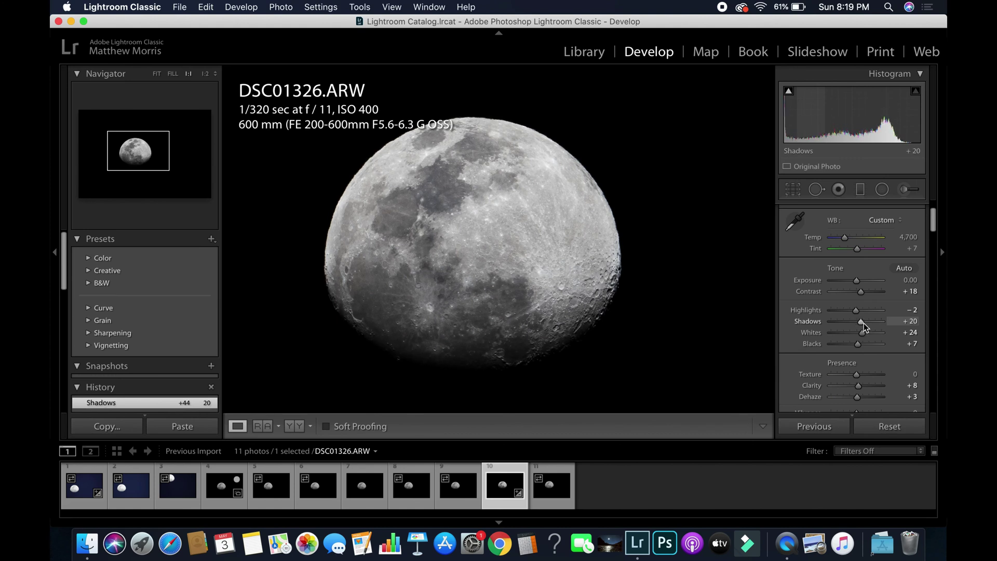
Step: Ease Shadows to +7, Whites to +21 and Blacks to +6, comparing with the before view
key(backslash)
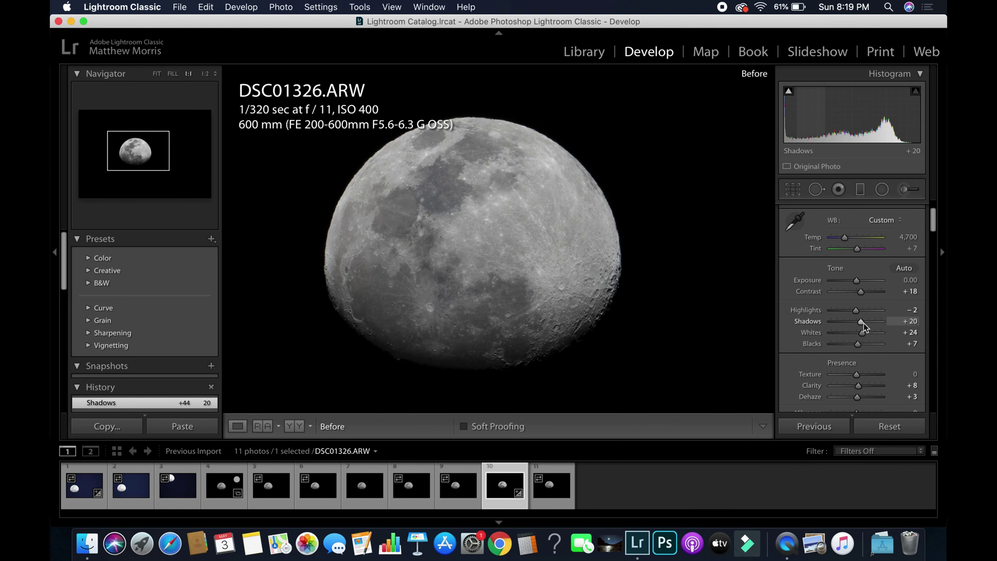
key(backslash)
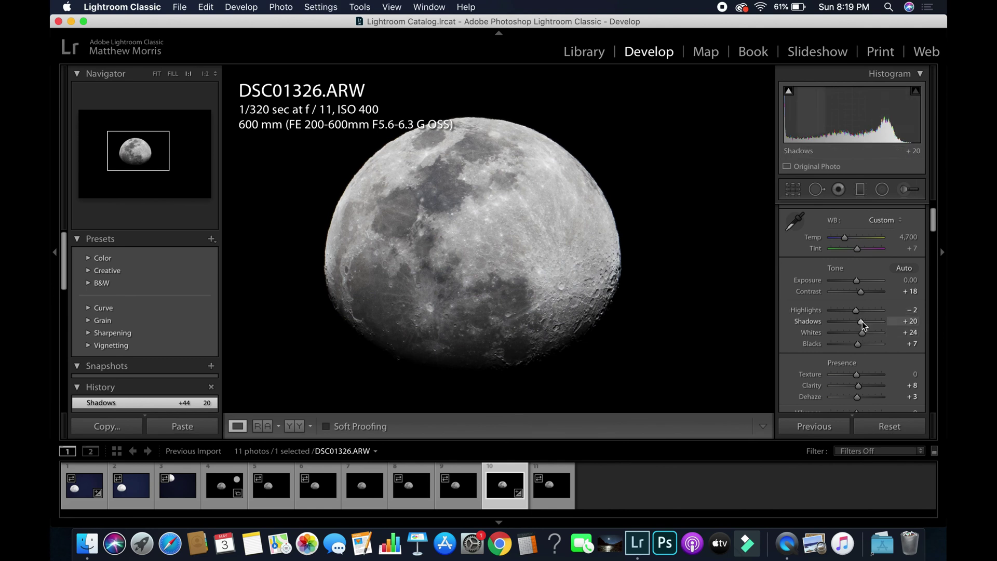
drag(863, 325, 860, 324)
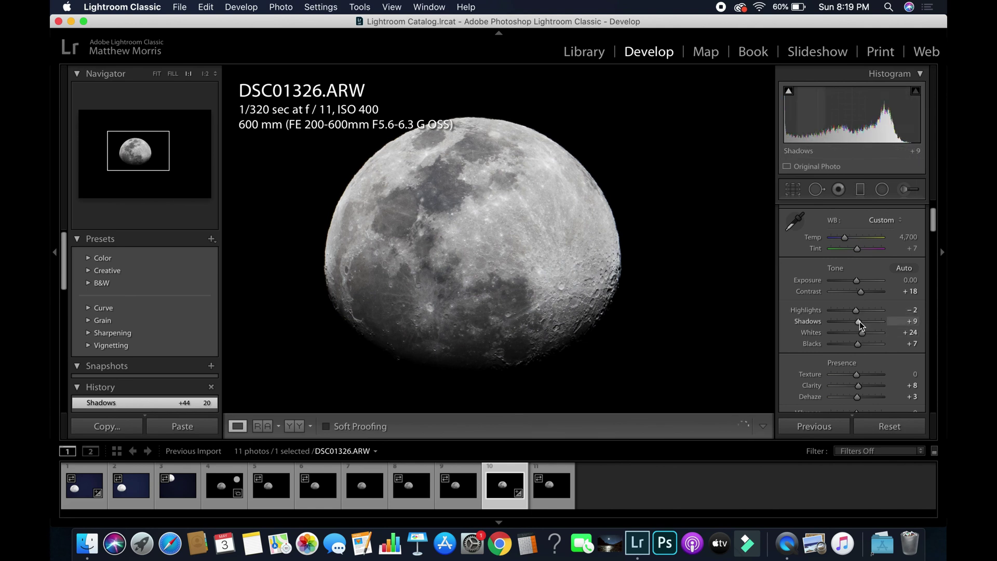
scroll(860, 324, down, 5)
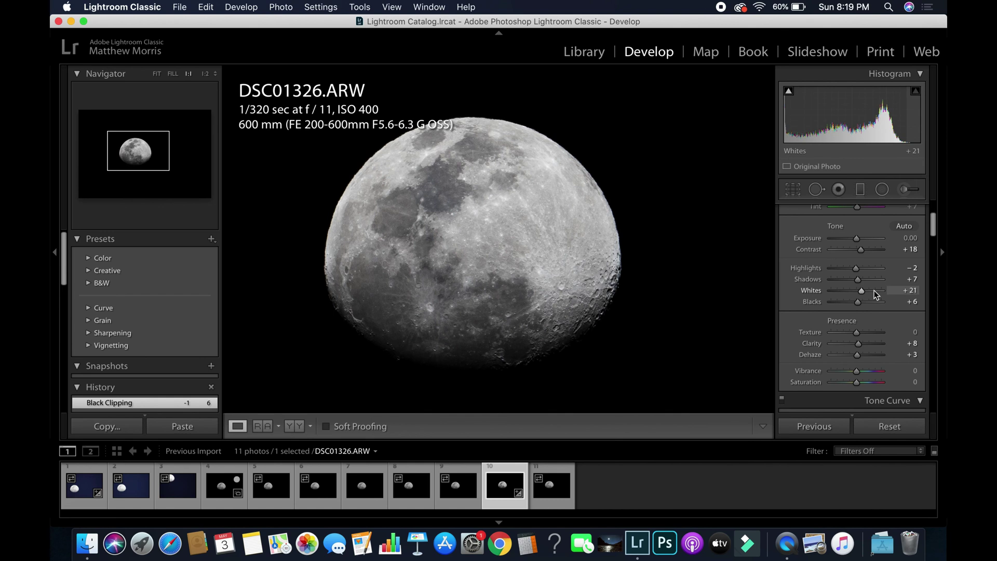
key(backslash)
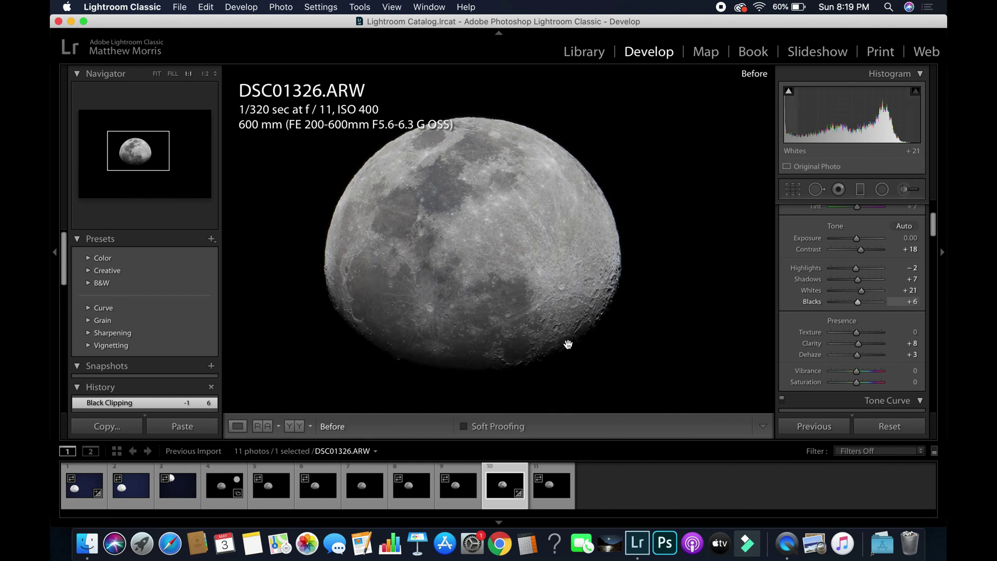